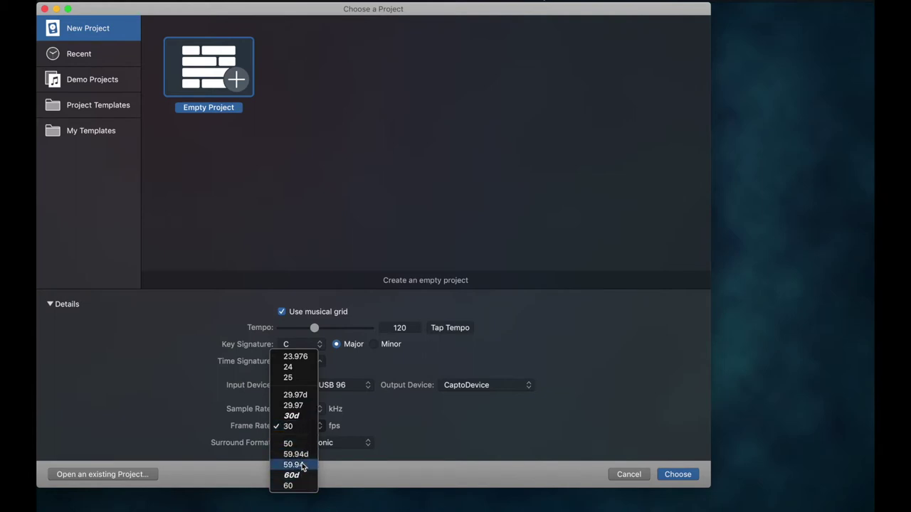
Create an empty project with a 30 fps frame rate and a tempo of 74
click(302, 426)
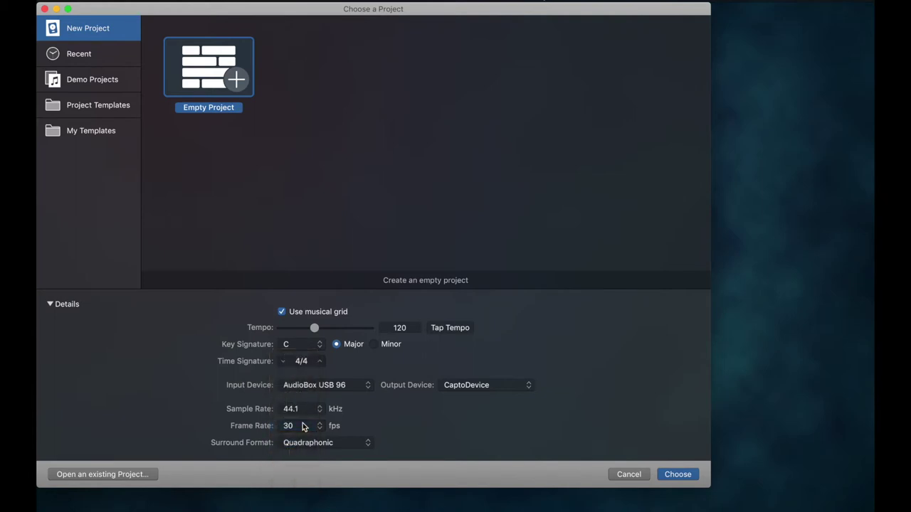
double_click(409, 329)
text(74)
click(669, 469)
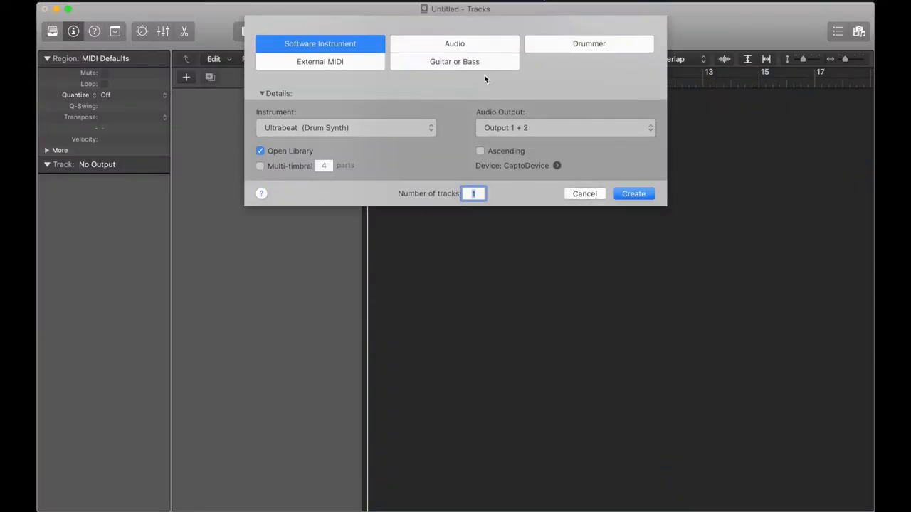
Add one audio track using Input 1 + 2 and one external MIDI track
click(474, 43)
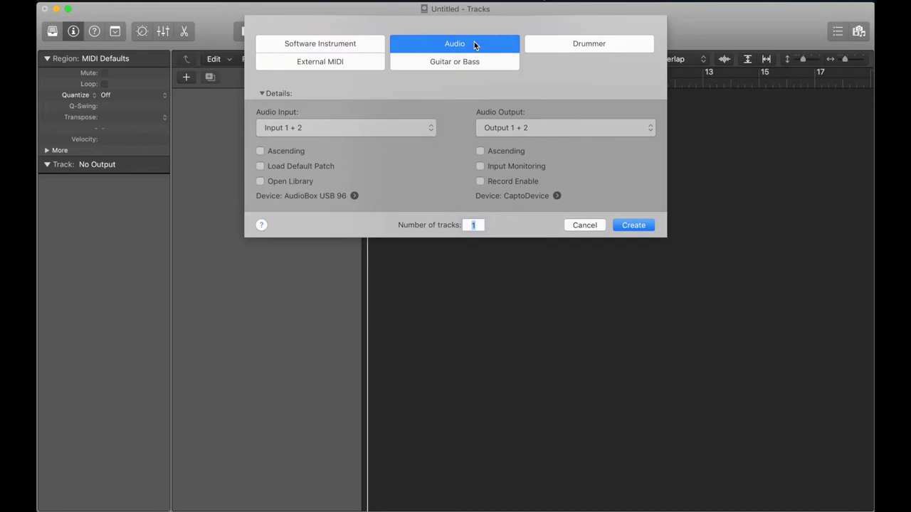
click(624, 225)
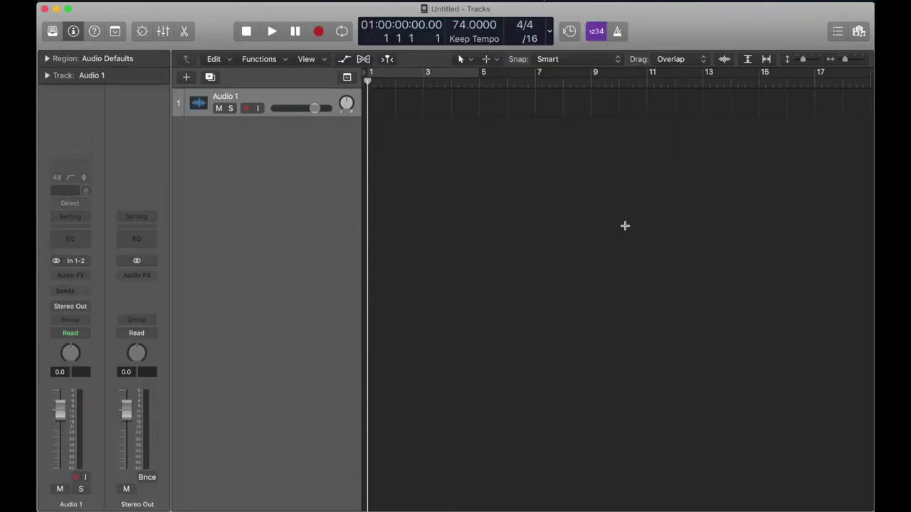
key(alt+super+n)
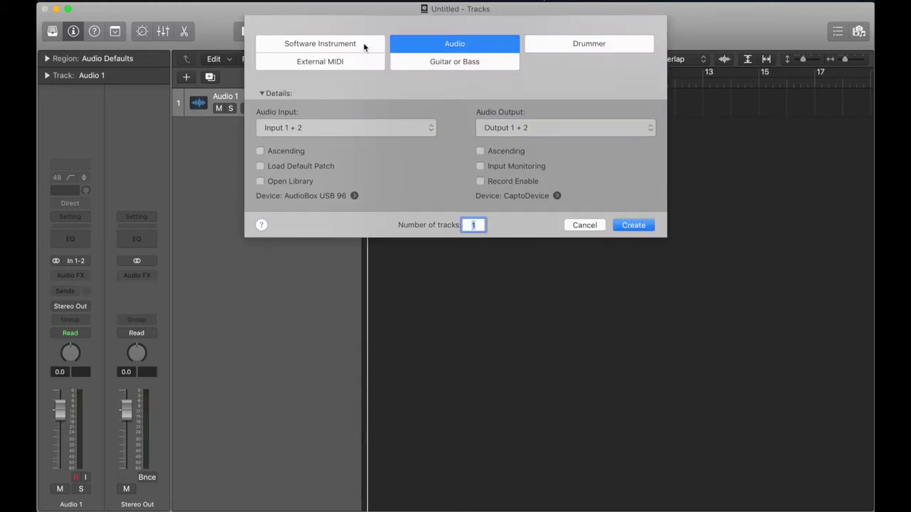
click(356, 62)
click(632, 197)
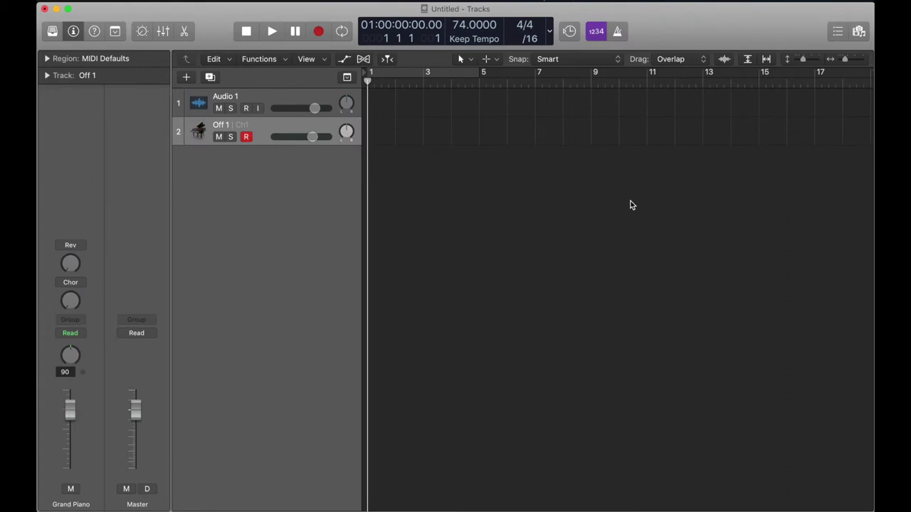
Set the external MIDI track's port to MOTU EXPRESS 128 and its MIDI channel to 10
click(49, 75)
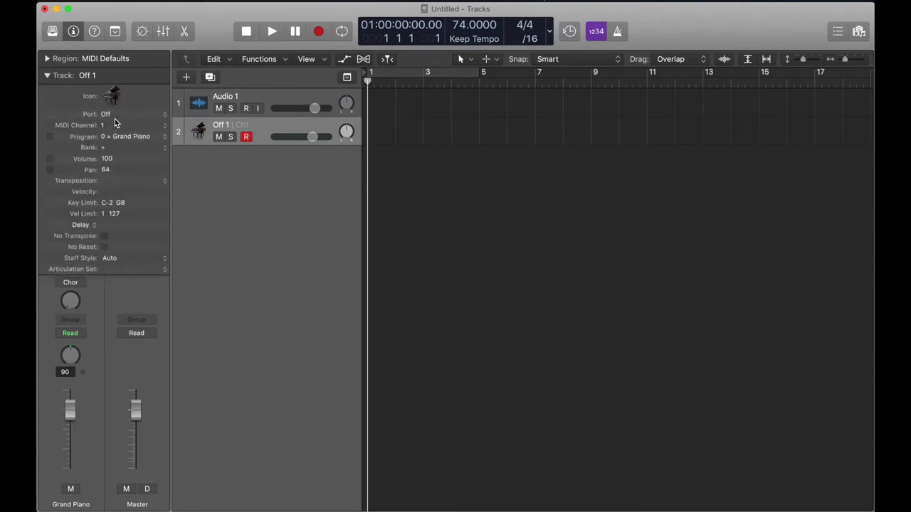
click(121, 117)
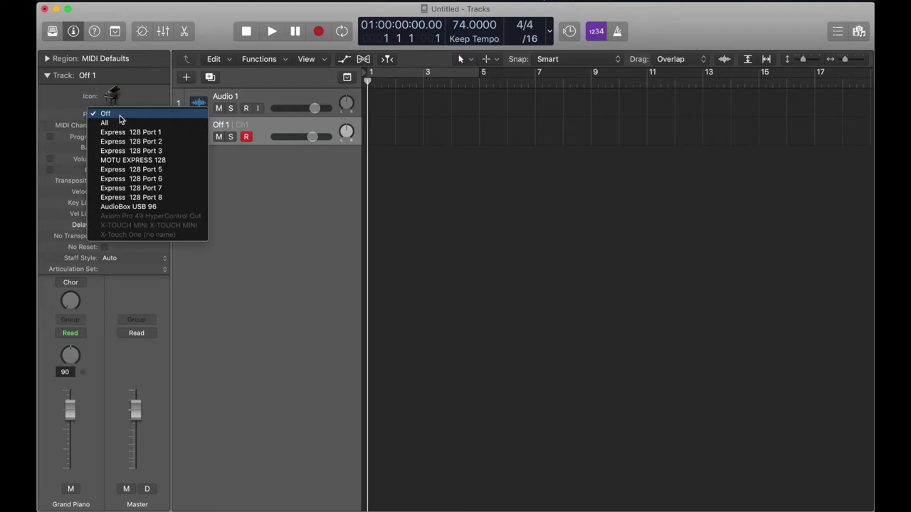
click(127, 161)
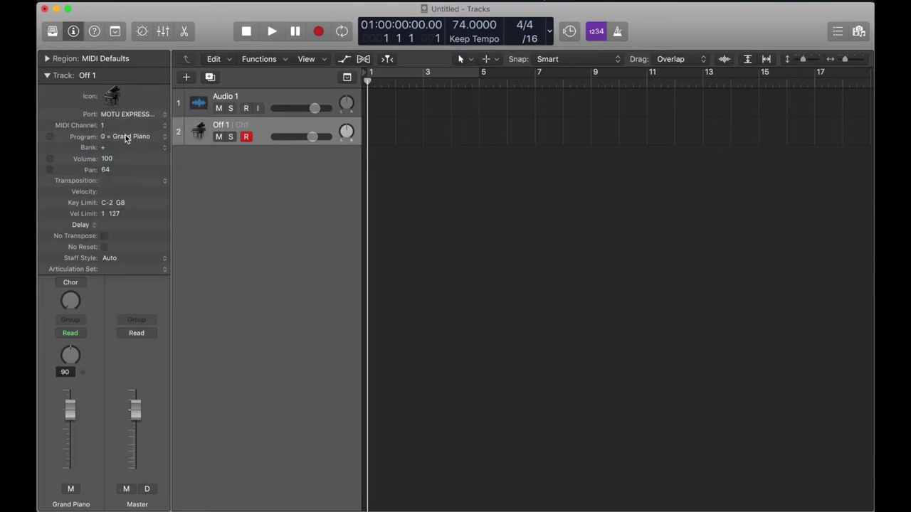
click(124, 127)
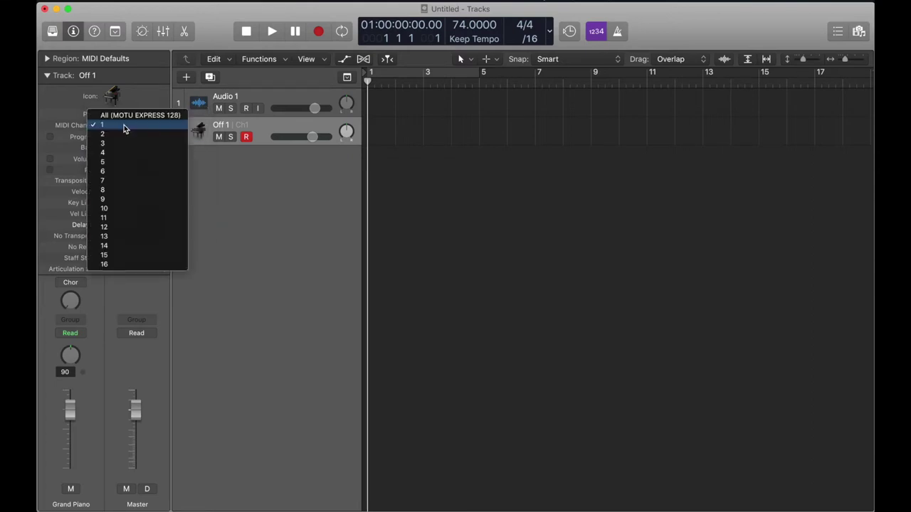
click(131, 209)
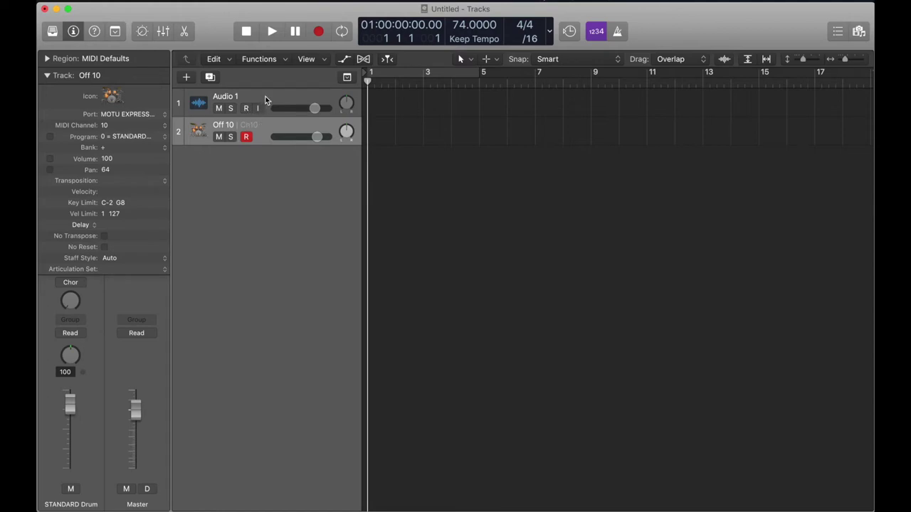
Record-enable both the audio and MIDI tracks and turn off the count-in
click(255, 112)
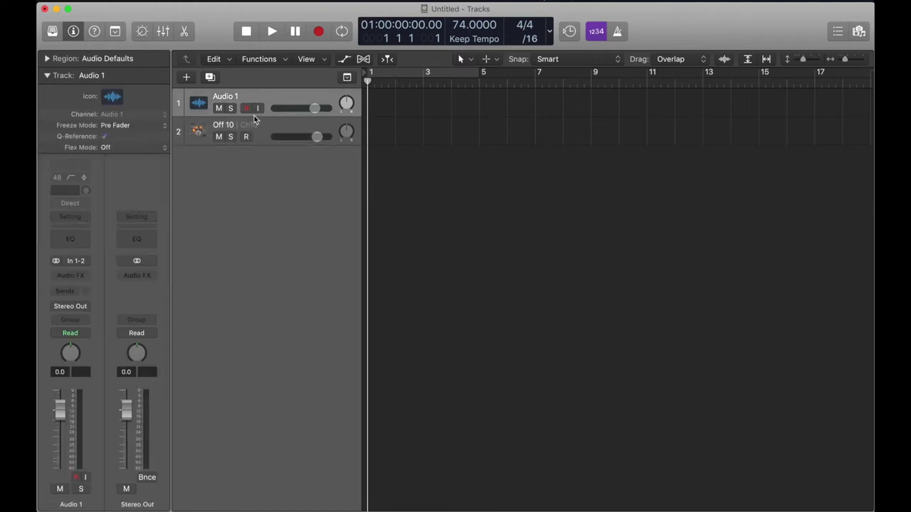
click(247, 137)
click(246, 108)
click(595, 32)
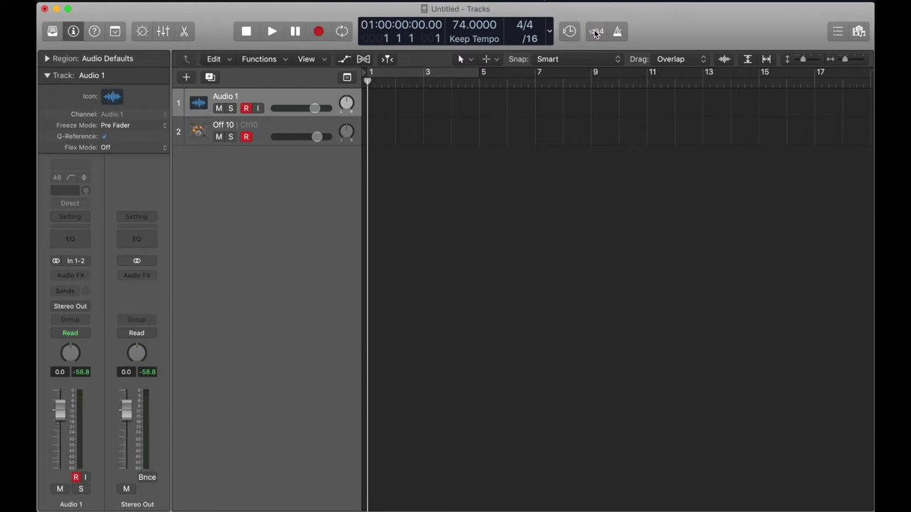
Turn on external SMPTE Sync (MTC) and open the project's synchronization settings
click(569, 31)
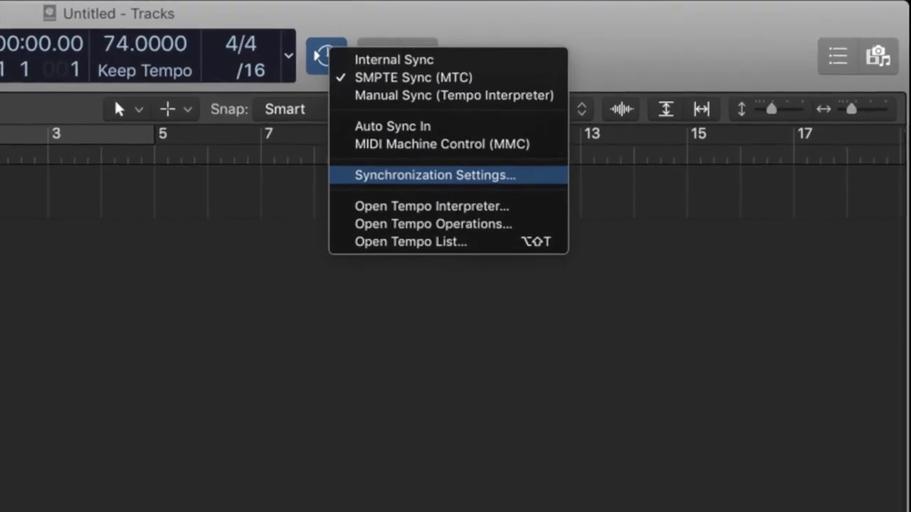
click(435, 175)
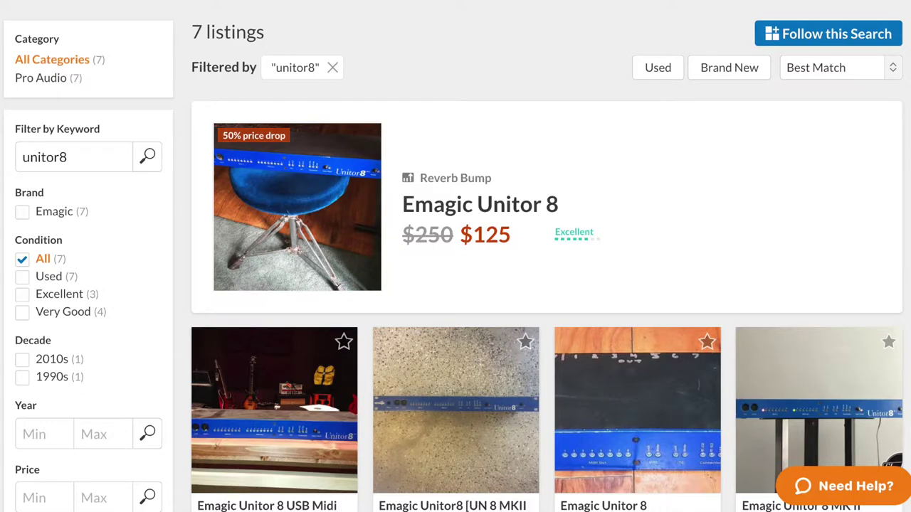
Look through the Emagic Unitor 8 listings on Reverb
scroll(456, 284, down, 3)
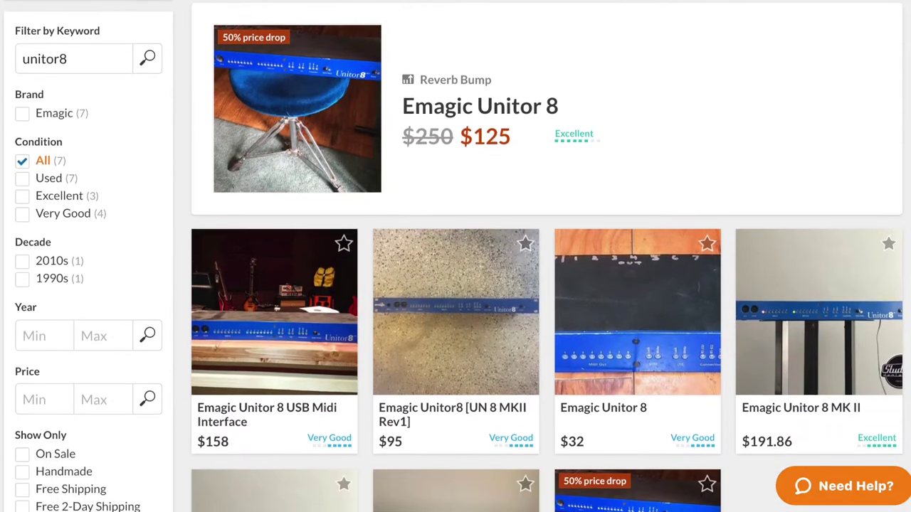
scroll(455, 285, down, 2)
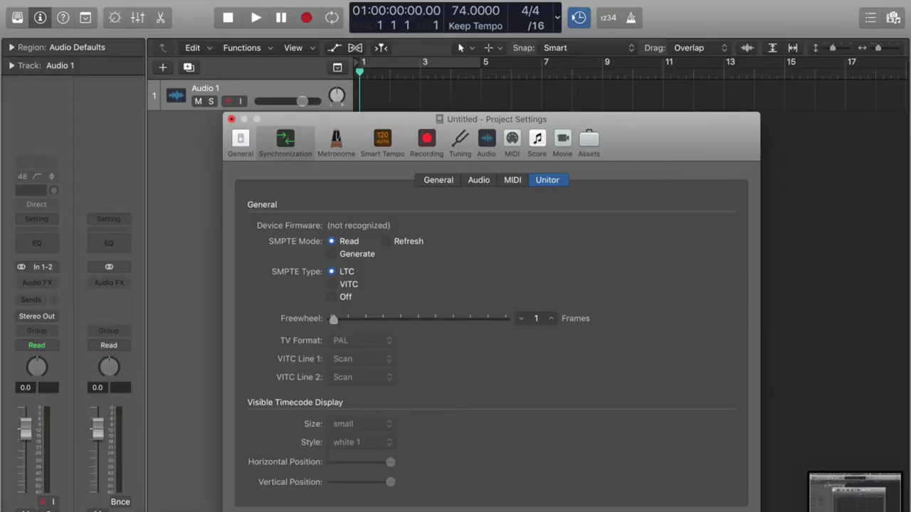
Record the synced audio and drum MIDI tracks up to about bar 7, and return the playhead to the start
click(306, 17)
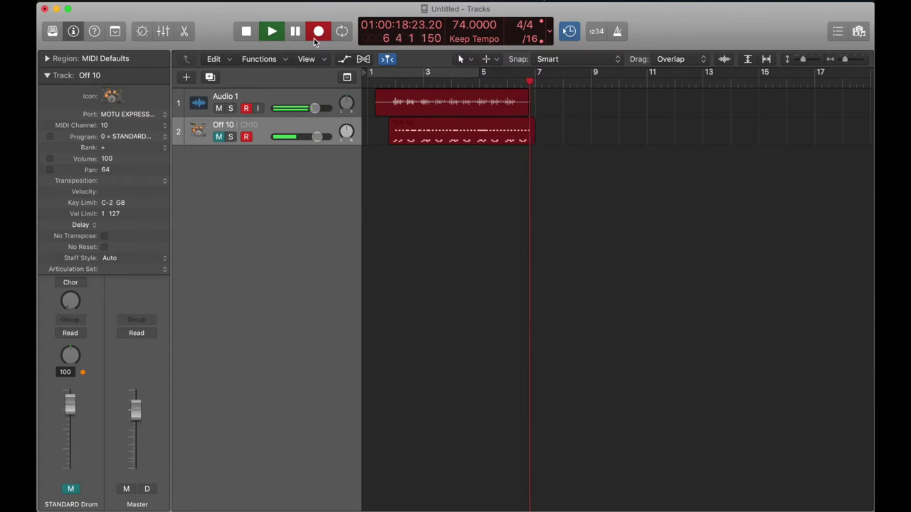
key(space)
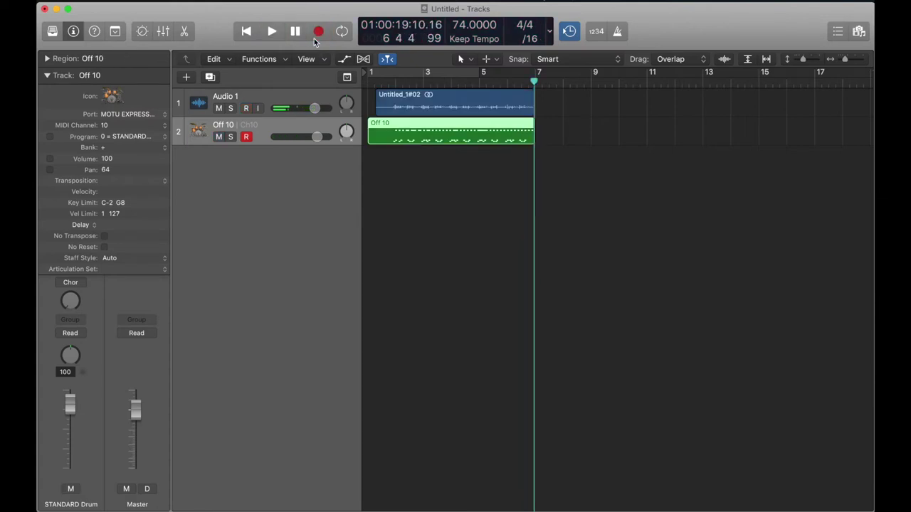
key(Return)
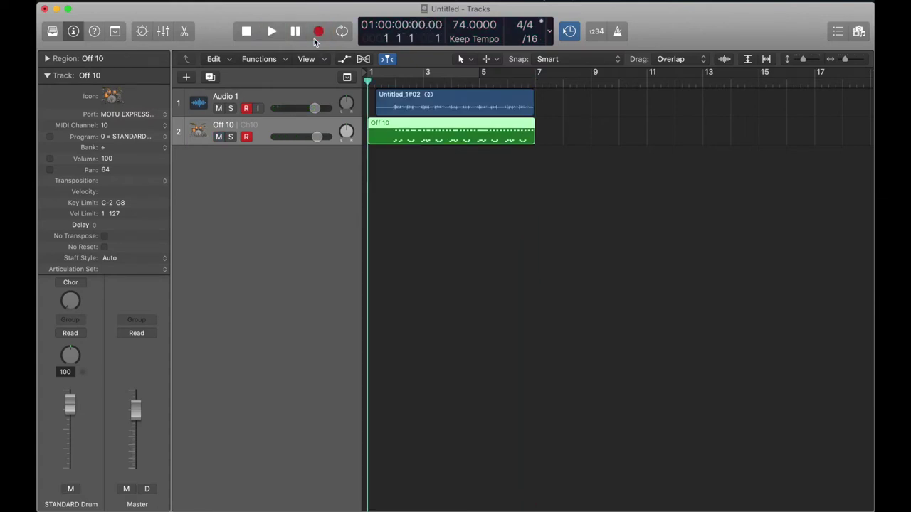
Turn off external sync and play back the recorded audio from the start with the MIDI track muted
click(573, 34)
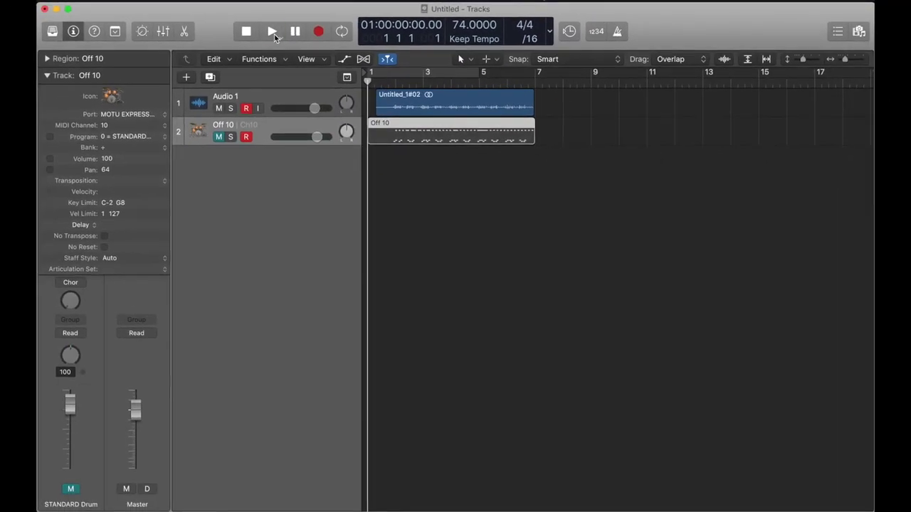
click(243, 34)
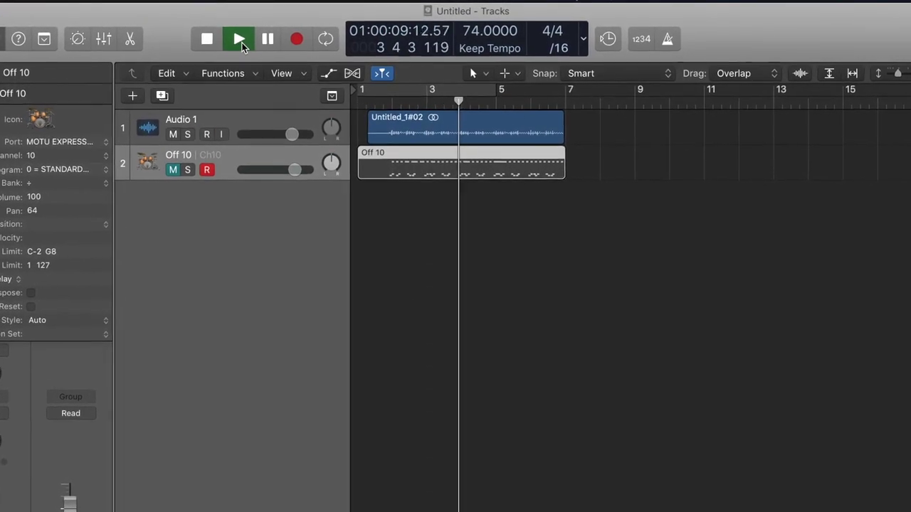
double_click(197, 42)
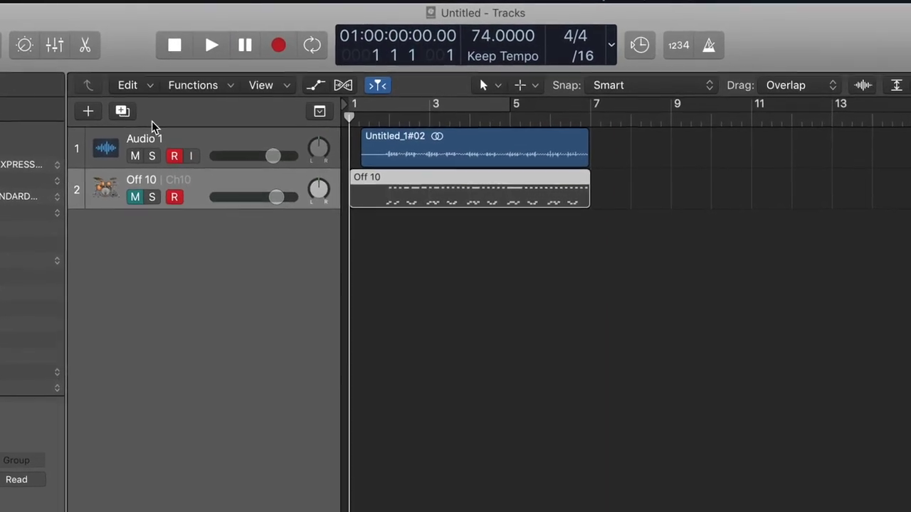
Unmute the drum MIDI track and add a second audio track using Input 1 + 2
click(135, 196)
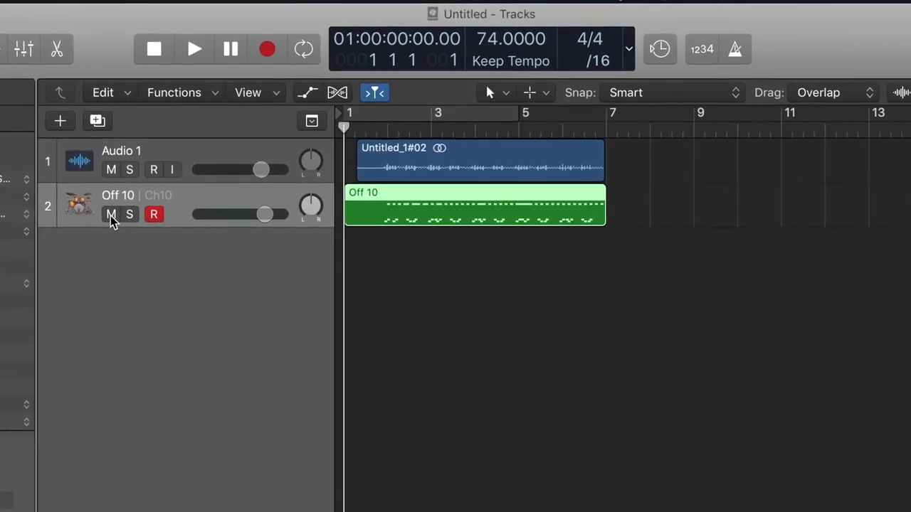
key(alt+super+n)
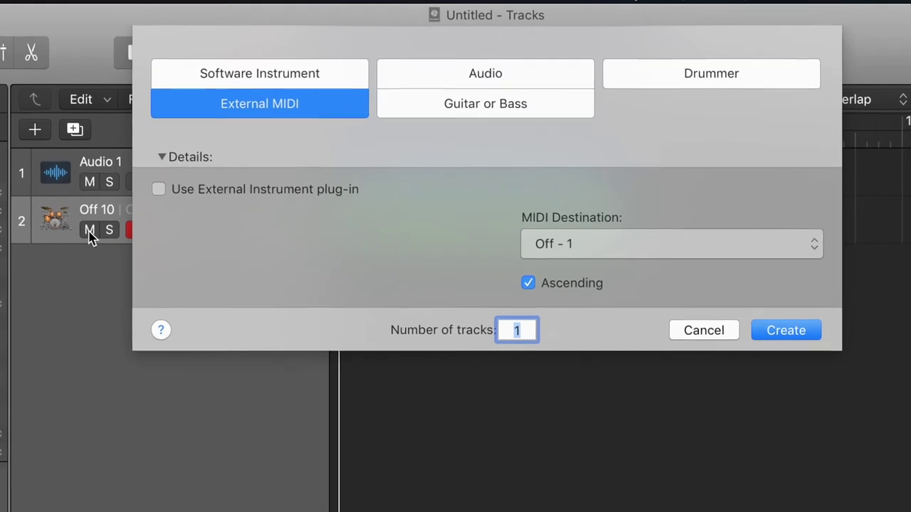
click(503, 84)
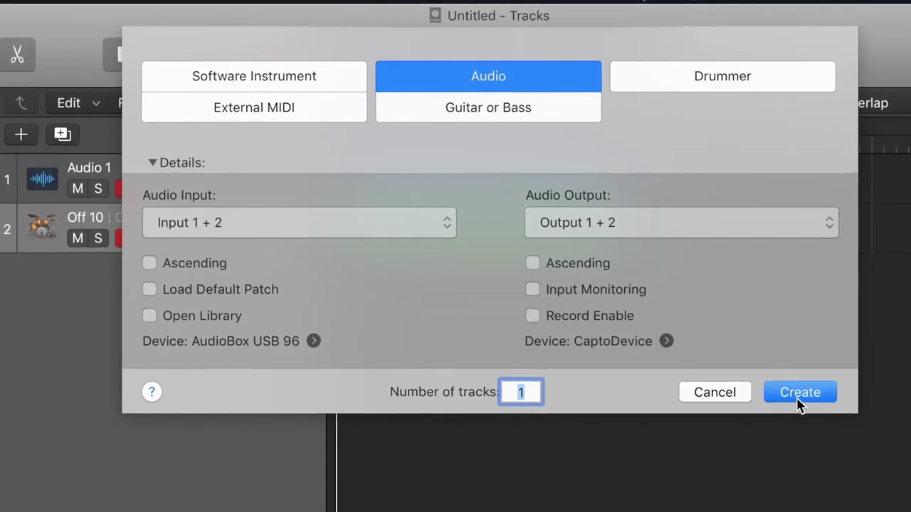
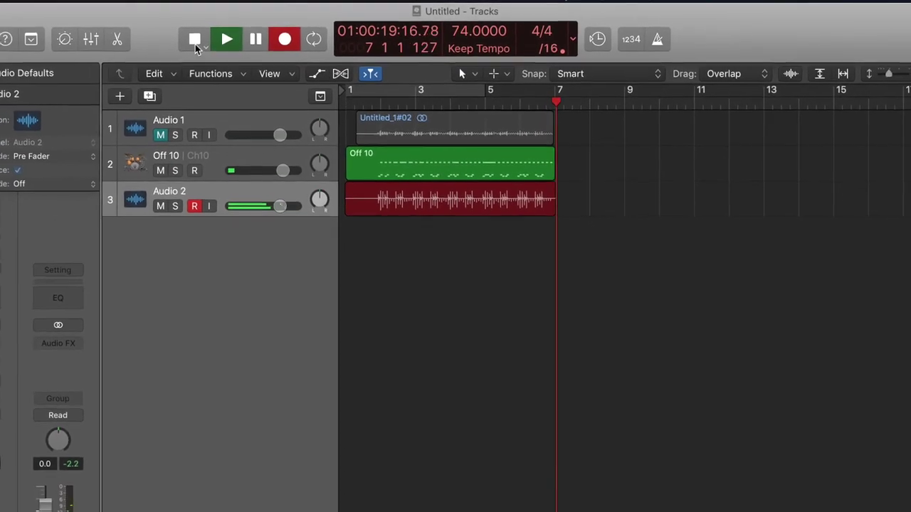
Finish recording the MIDI part onto Audio 2 just past bar 7, rewinding to the start and muting the track
click(186, 46)
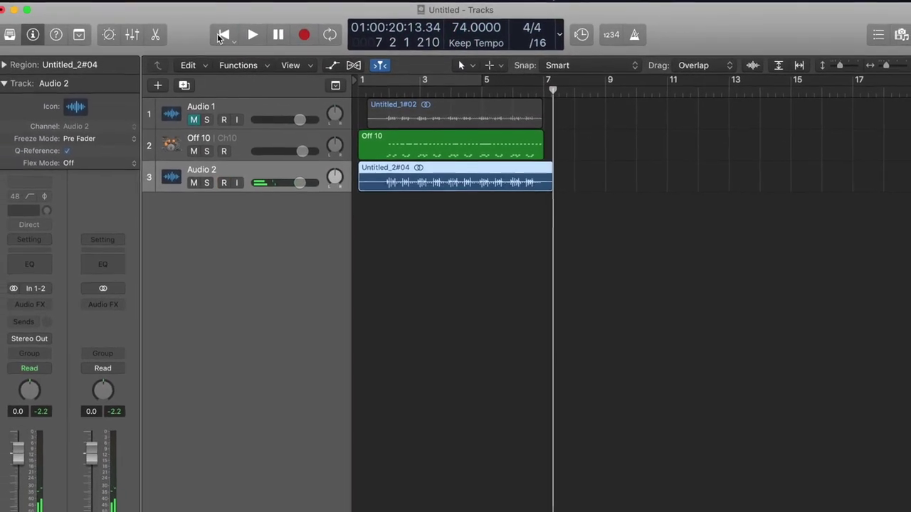
click(218, 41)
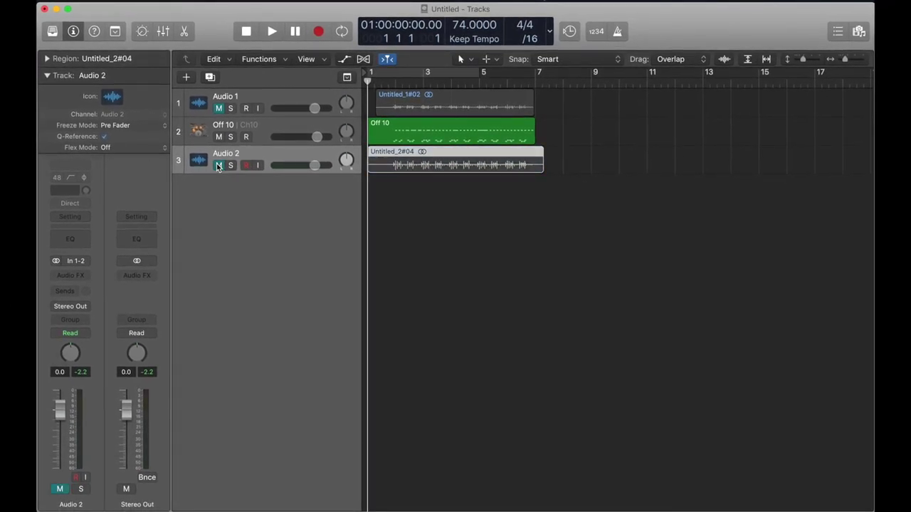
Record the MIDI drum part onto a new Input 1 + 2 audio track to just past bar 7, and mute that track
key(alt+super+n)
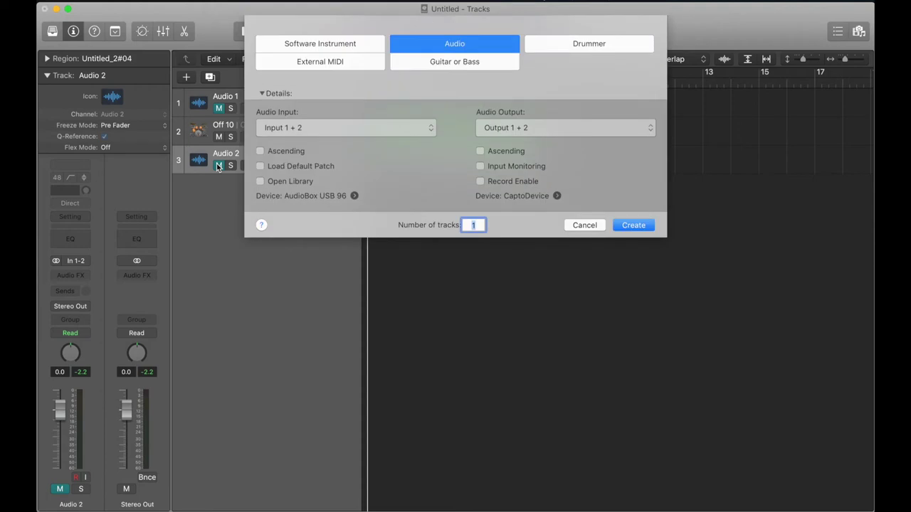
click(633, 225)
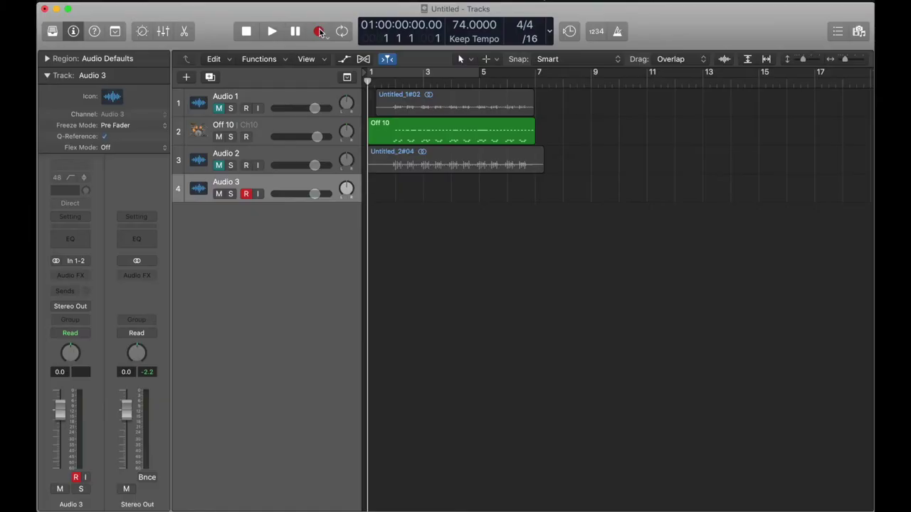
click(320, 32)
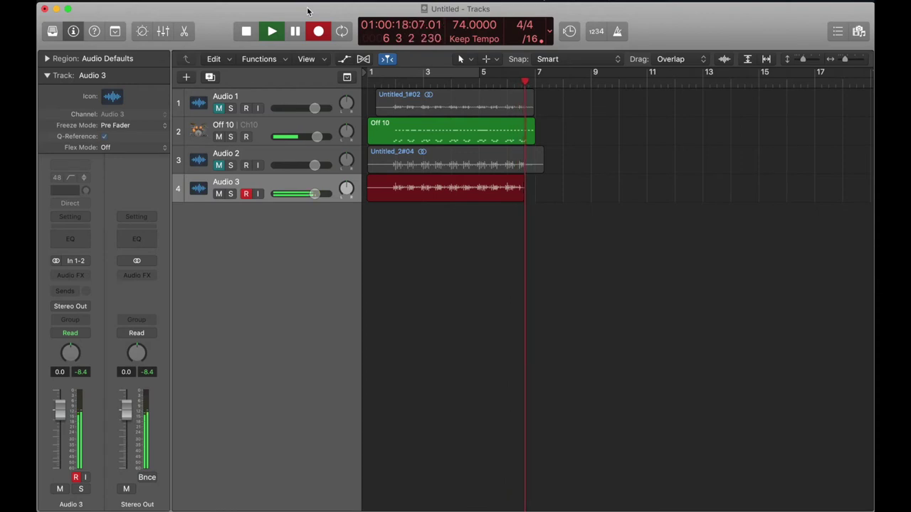
key(space)
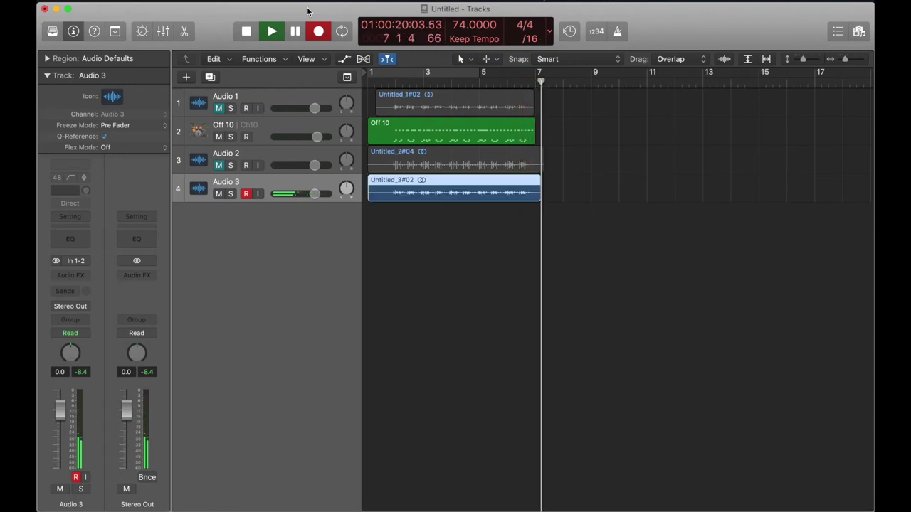
click(244, 32)
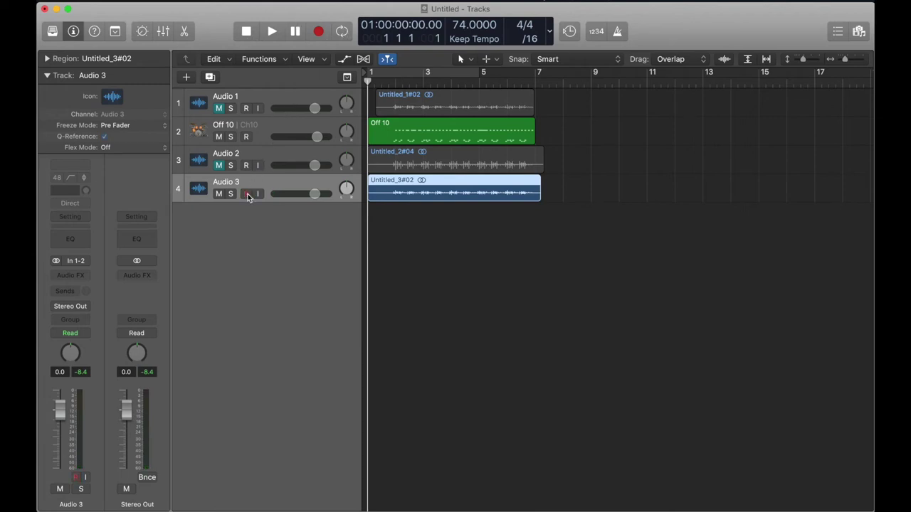
click(219, 194)
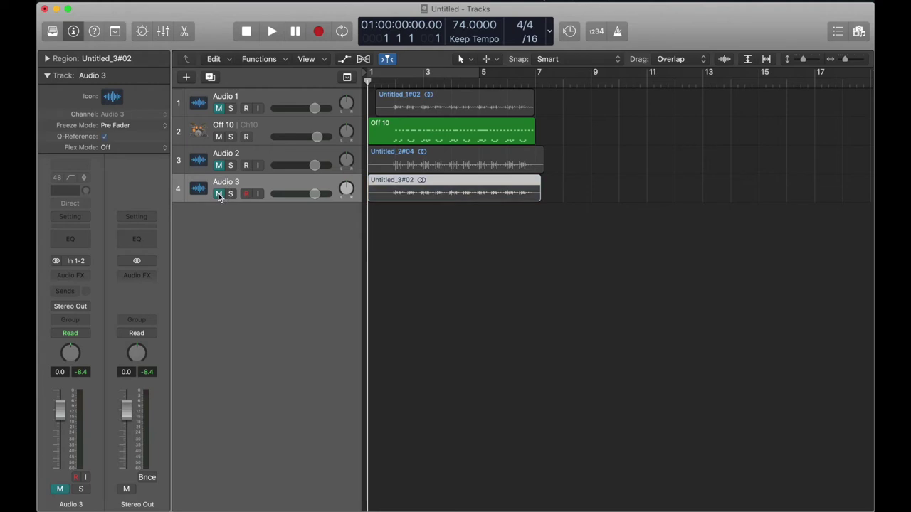
Mute the drum MIDI track and set a cycle range from bar 2 to bar 6
click(219, 138)
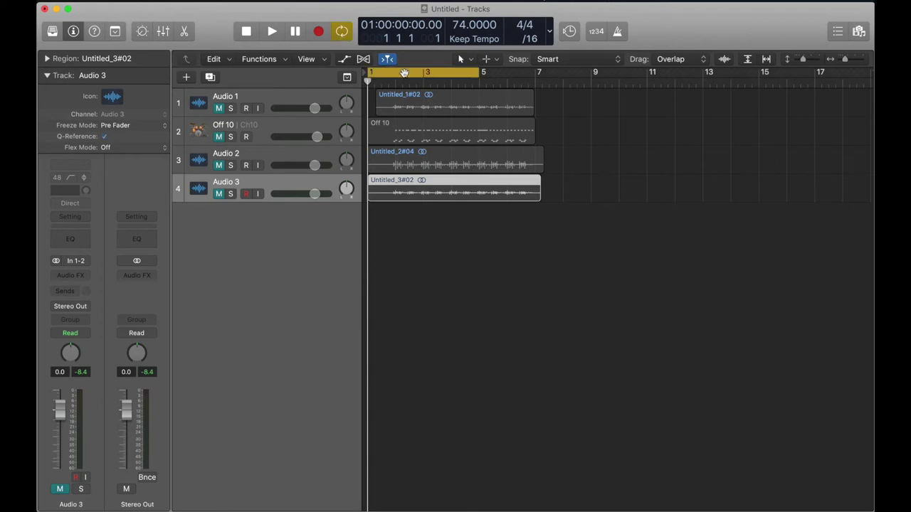
drag(403, 73, 431, 74)
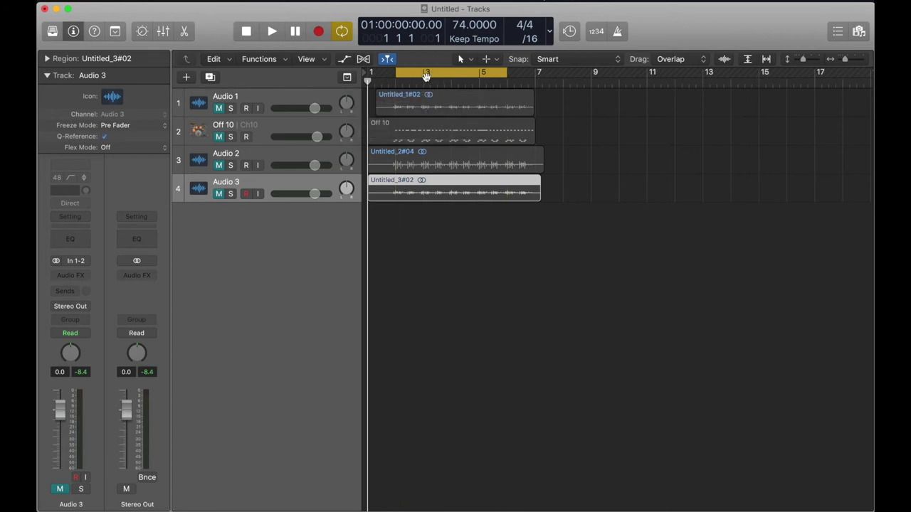
mouse_move(424, 74)
mouse_down()
mouse_move(413, 74)
mouse_move(427, 74)
mouse_up()
Play the cycle, auditioning Audio 1, Audio 2 and Audio 3 one at a time, then leave all three unmuted together
click(218, 108)
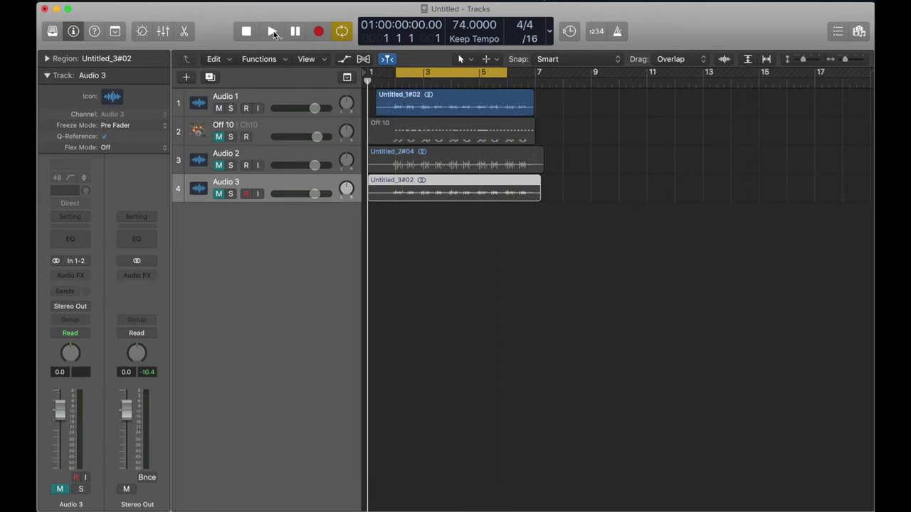
key(space)
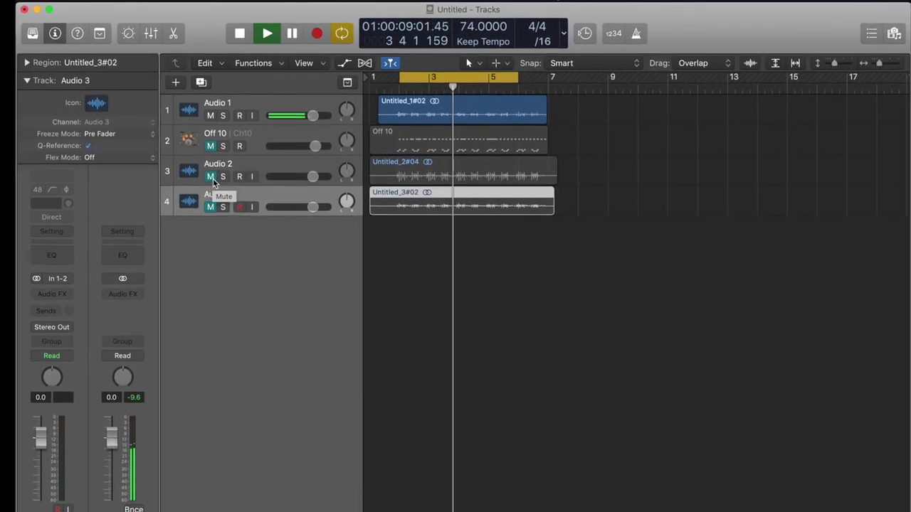
click(206, 178)
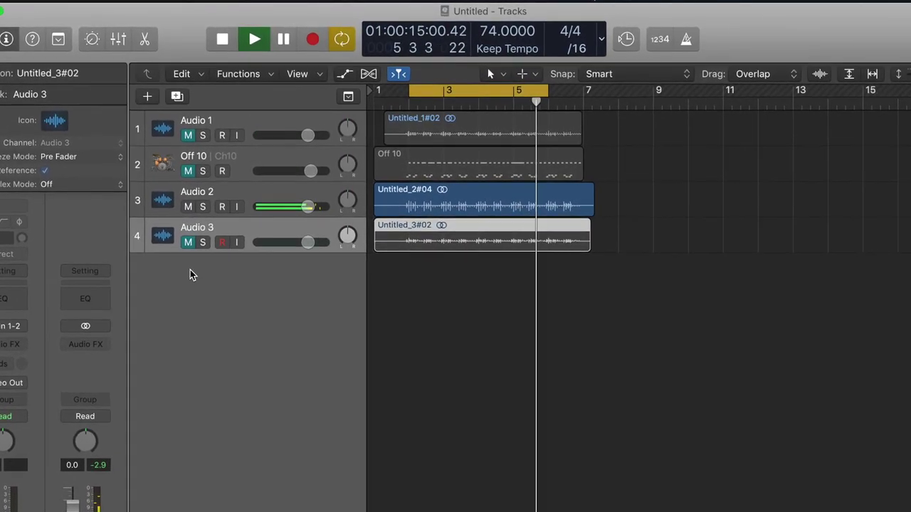
click(184, 214)
click(174, 265)
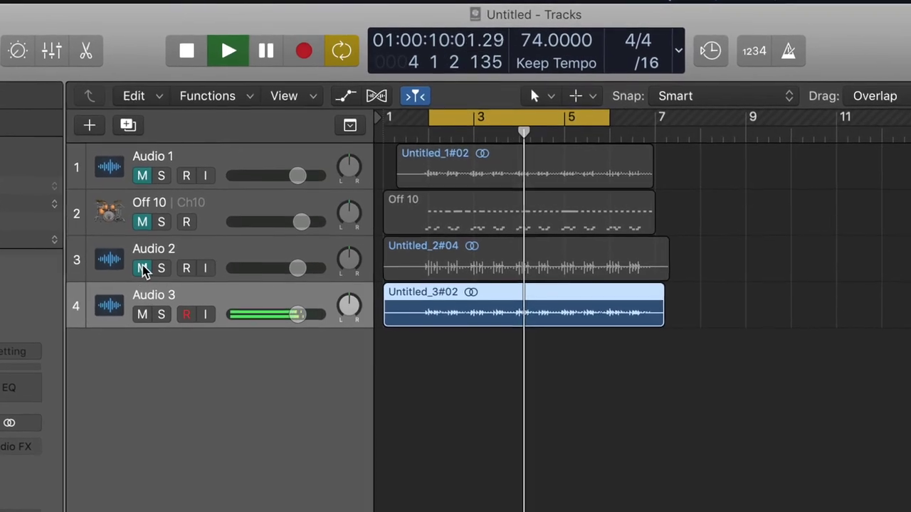
click(135, 280)
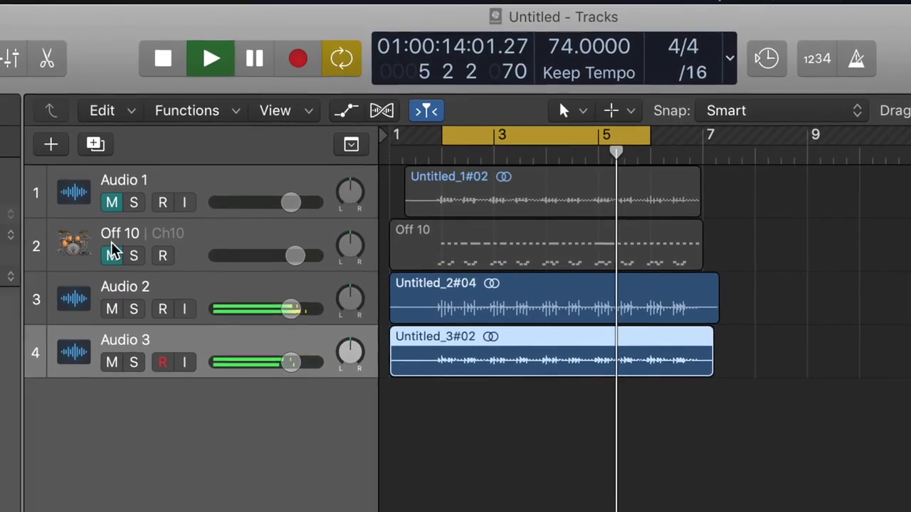
click(106, 209)
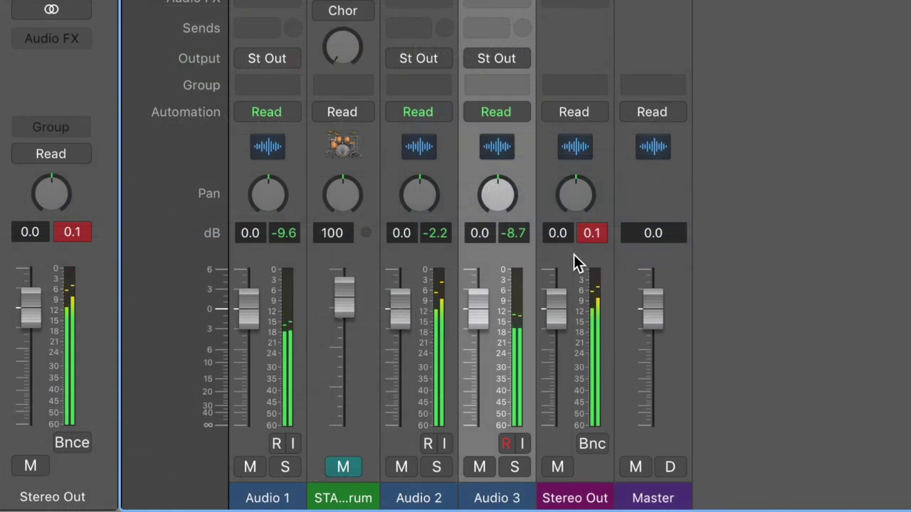
Clear the Stereo Out peak reading and lower Audio 2 to -4.7 dB, Audio 3 to -6.0 dB and Audio 1 to -13.4 dB
click(594, 234)
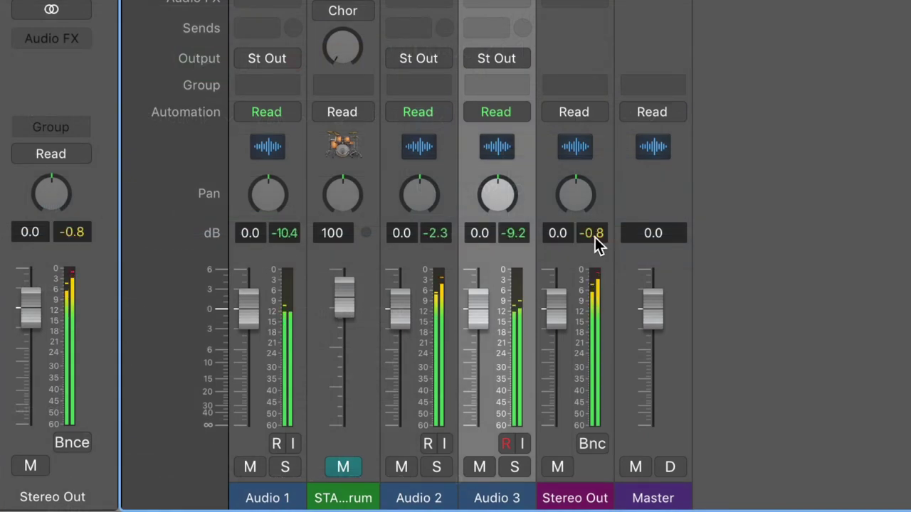
click(397, 304)
drag(397, 304, 399, 361)
drag(482, 313, 481, 383)
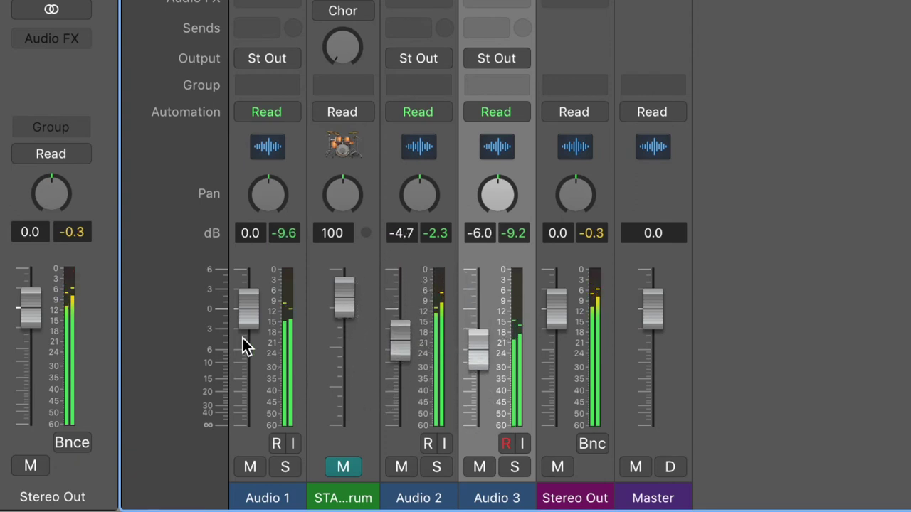
drag(248, 313, 254, 424)
Rebalance the mix to Audio 1 at -2.3 dB, Audio 2 at -12.6 dB and Audio 3 at -4.3 dB, then close the mixer
drag(401, 347, 397, 290)
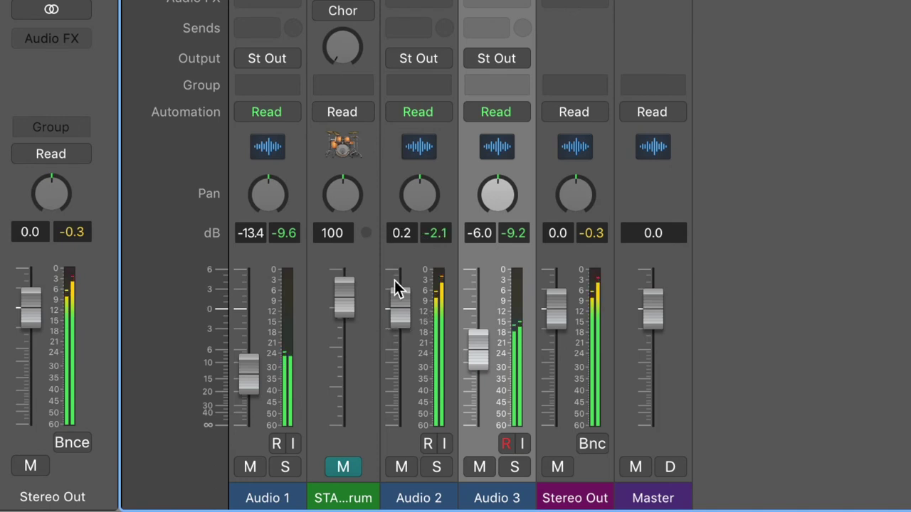
drag(478, 344, 479, 317)
click(395, 313)
drag(395, 313, 400, 434)
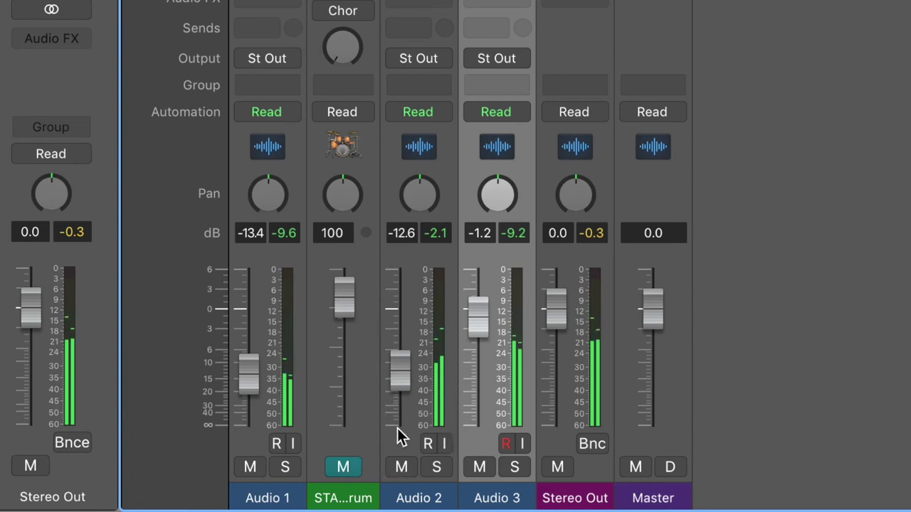
drag(249, 380, 250, 296)
drag(484, 315, 486, 352)
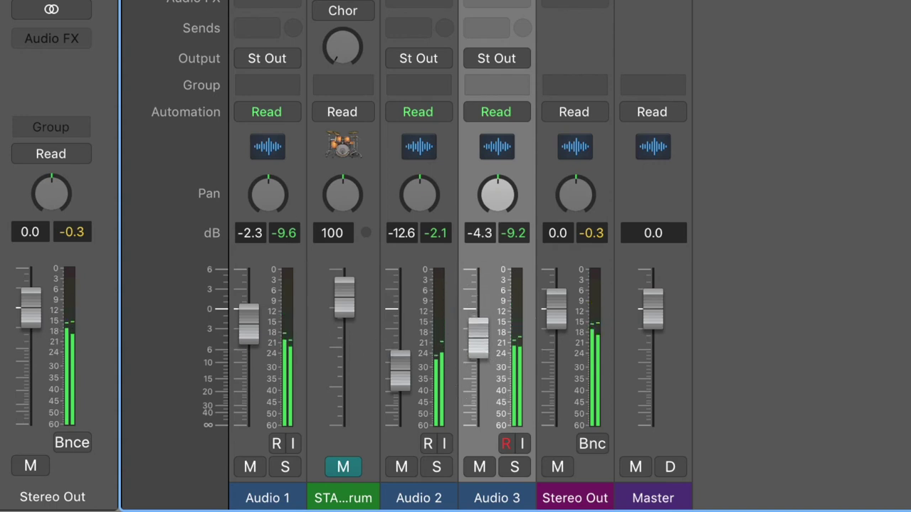
key(x)
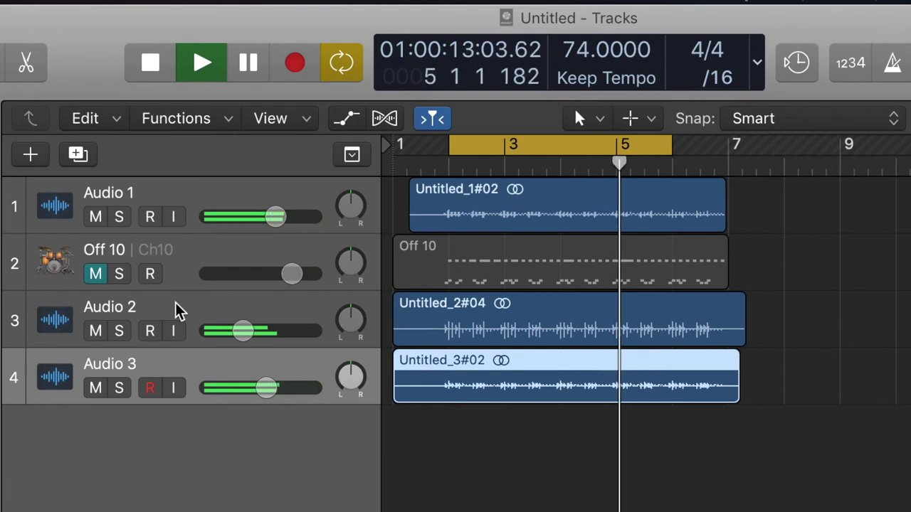
Rebalance the track volumes during playback, raising Audio 2 and lowering Audio 1 and Audio 3 slightly
drag(248, 333, 320, 342)
drag(276, 216, 290, 213)
drag(272, 390, 239, 385)
drag(270, 331, 260, 329)
drag(279, 217, 265, 216)
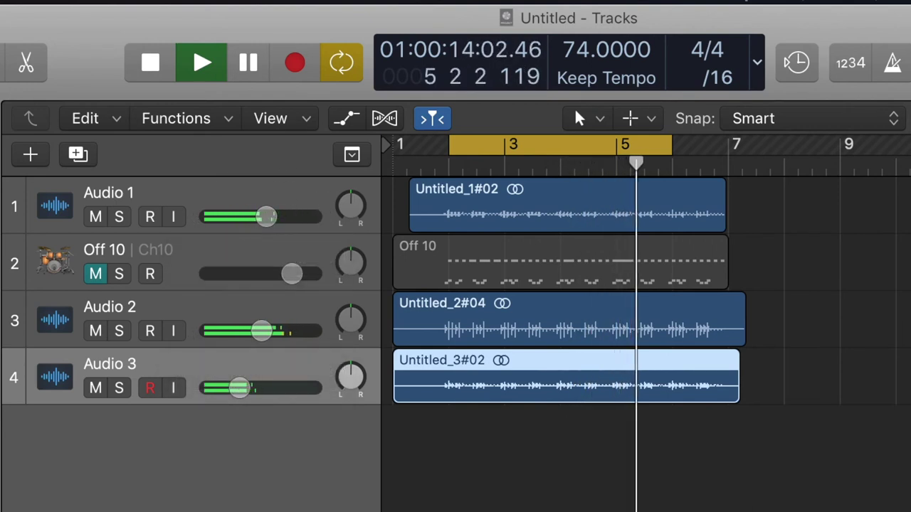
Mute Audio 1 and Audio 2 so only Audio 3 plays, and raise the volume of Audio 3
click(97, 389)
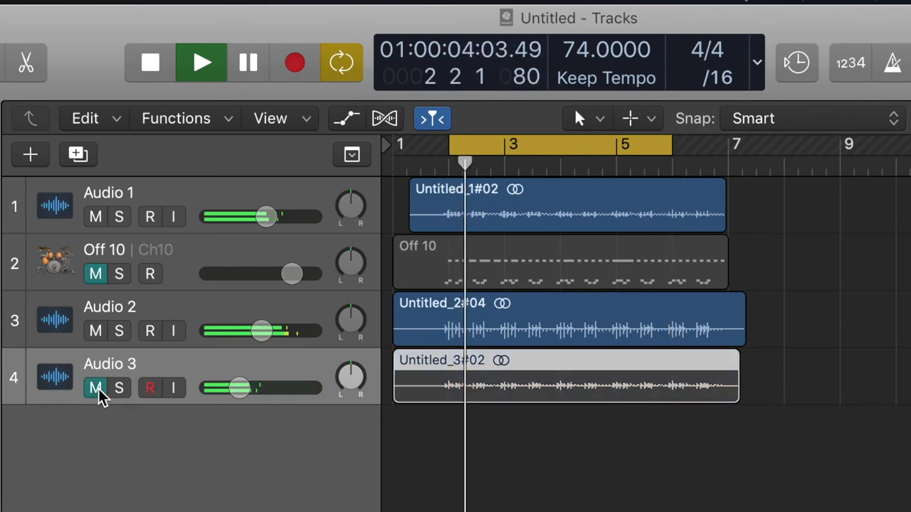
click(97, 331)
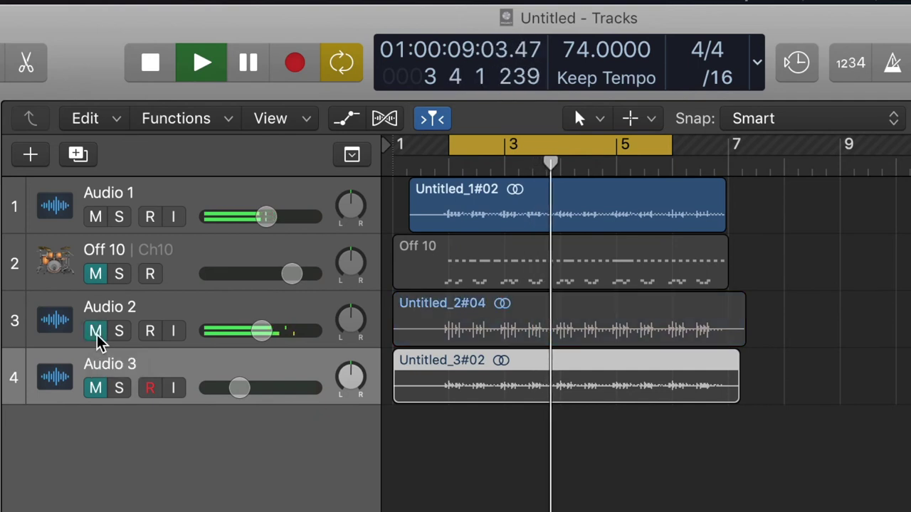
click(97, 217)
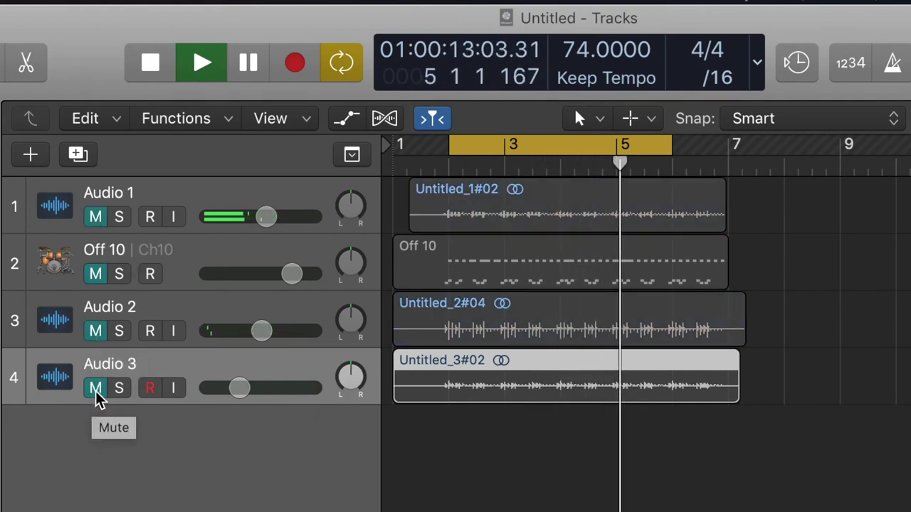
click(96, 388)
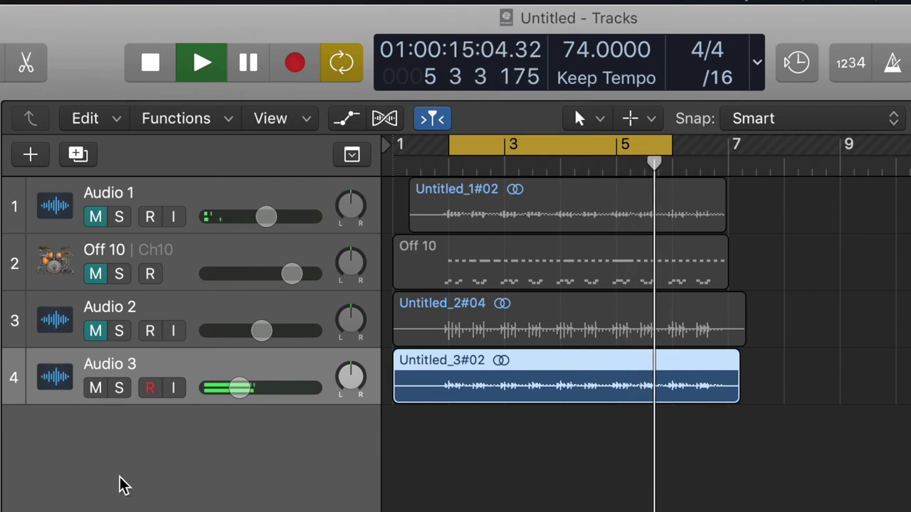
drag(239, 390, 273, 388)
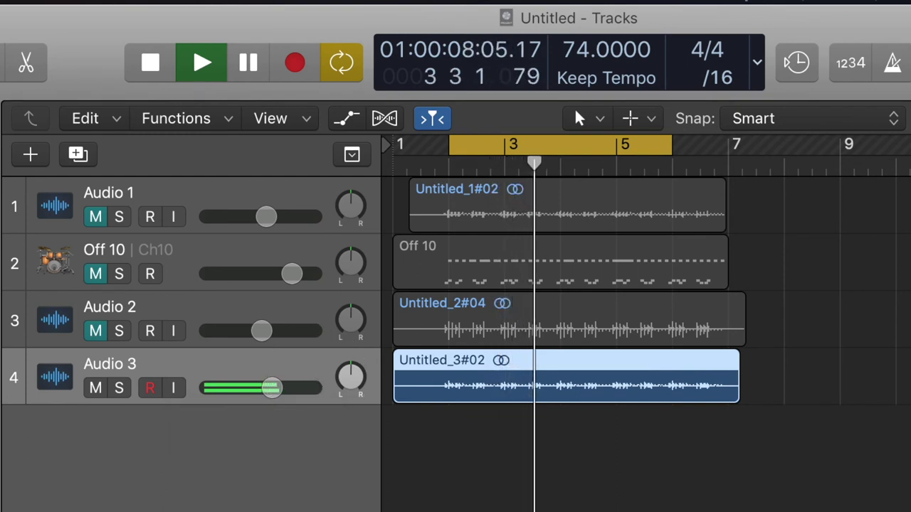
Mute Audio 3, unmute Audio 2 to hear it alone, and raise its volume slightly
click(97, 390)
click(97, 333)
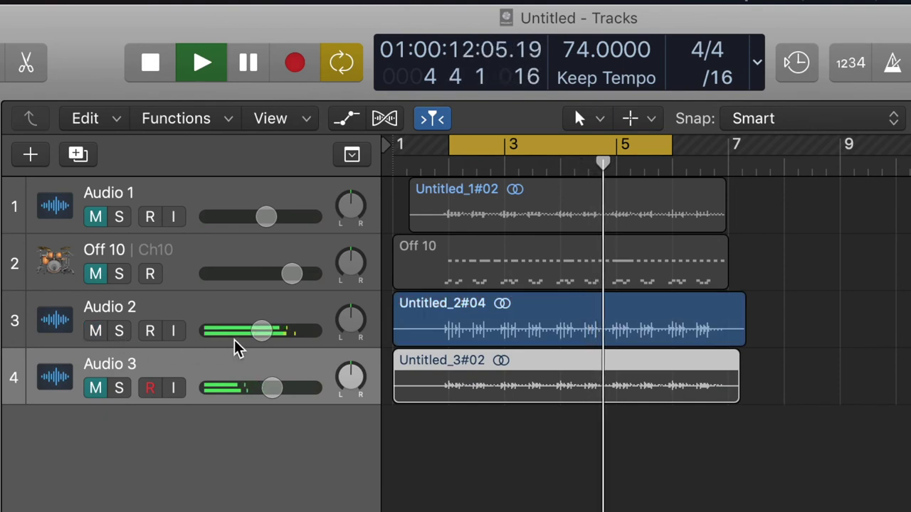
drag(263, 338, 287, 337)
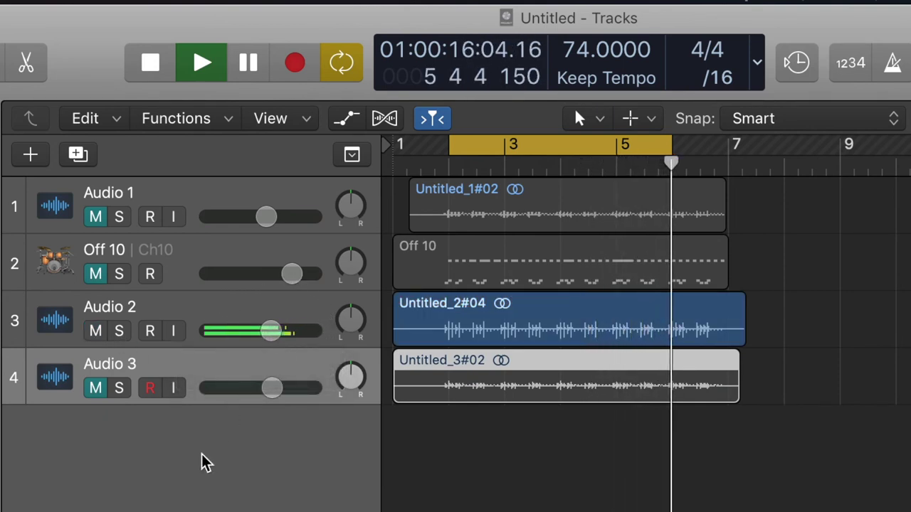
Mute Audio 2, unmute Audio 1 to hear it alone, and raise its volume slightly
click(96, 337)
click(98, 219)
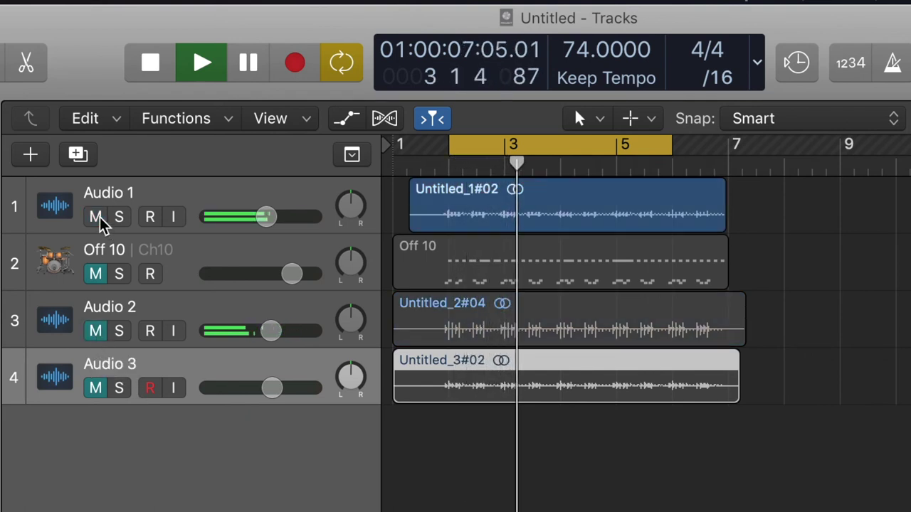
drag(258, 222, 292, 215)
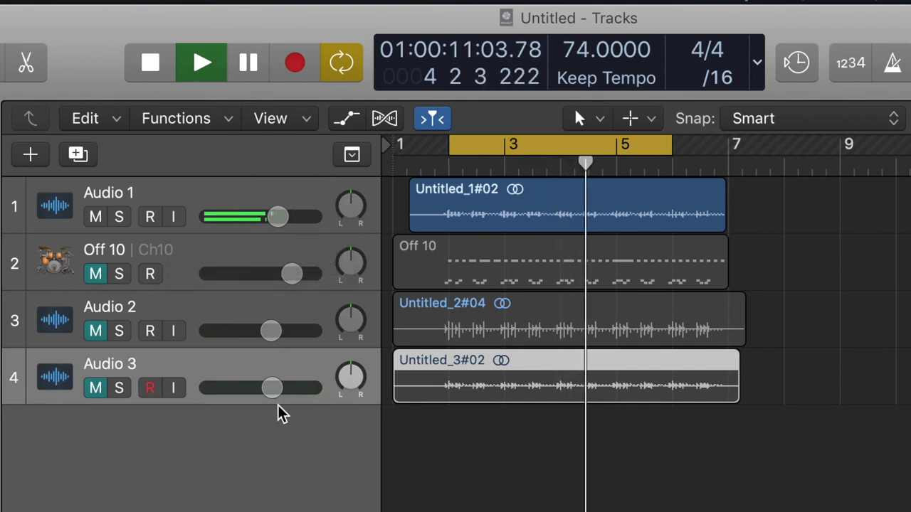
Unmute Audio 2 and Audio 3 to hear all three audio tracks together, then stop playback
click(97, 332)
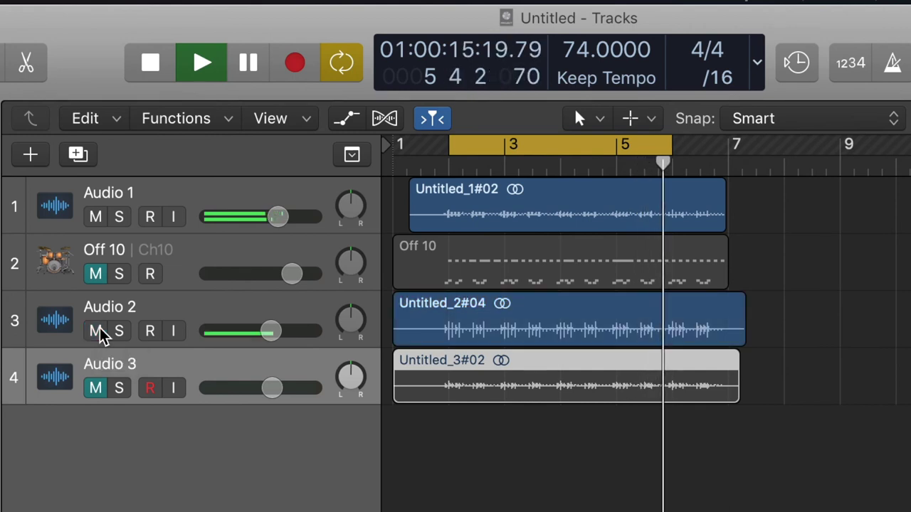
click(94, 391)
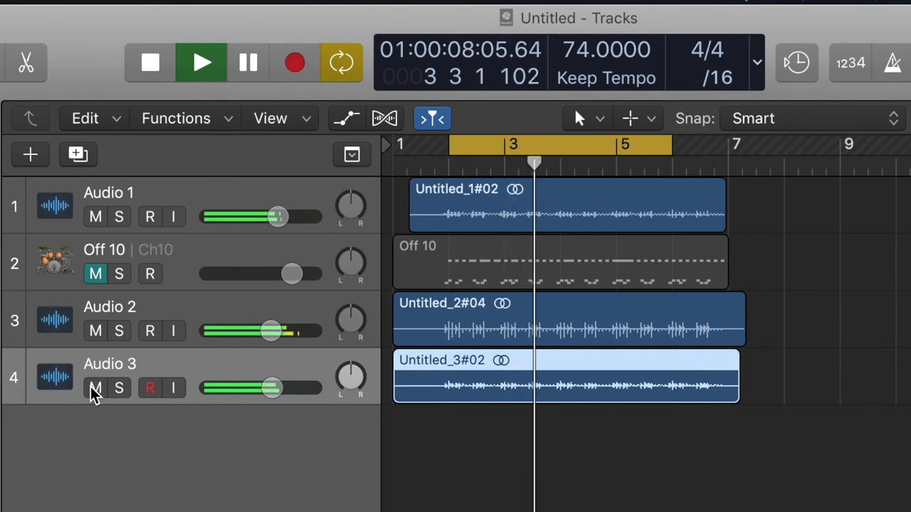
click(150, 65)
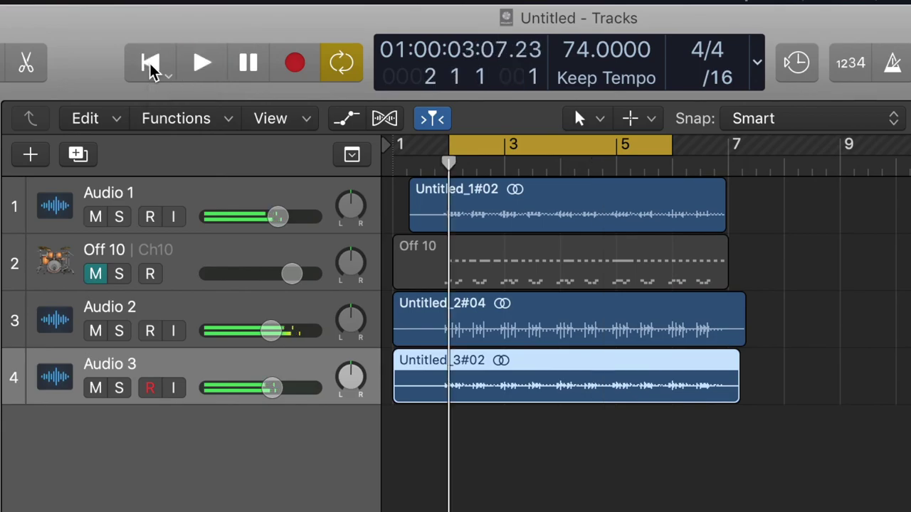